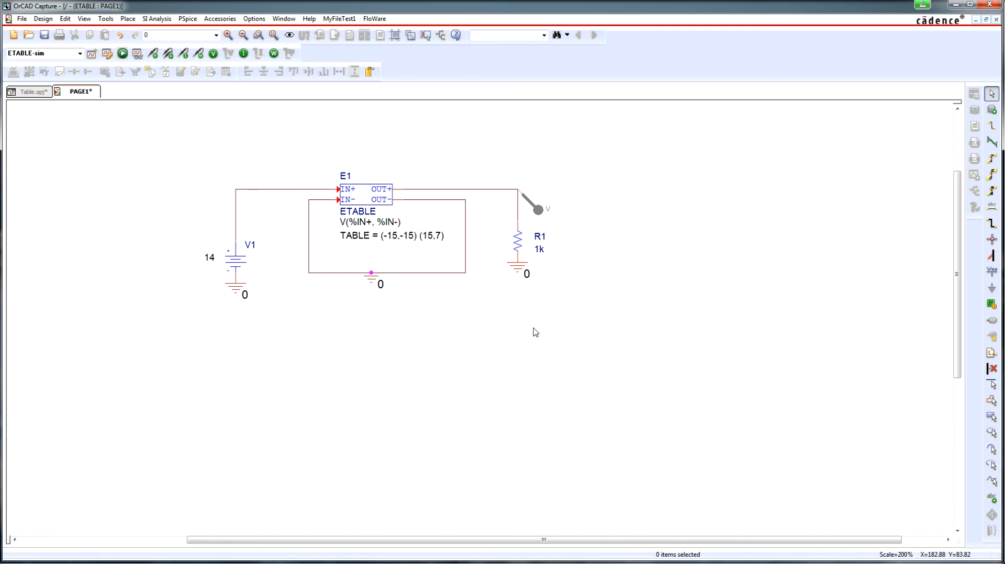
- Examine the properties of part E1, widening the value column to read its TABLE and EXPR entries, and close the property editor
left_click(367, 193)
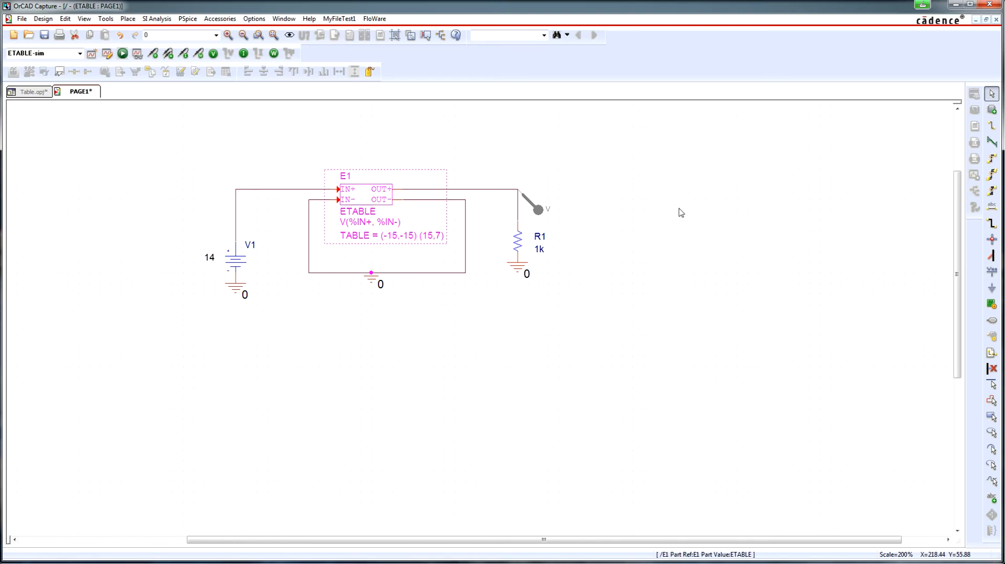
left_click(736, 225)
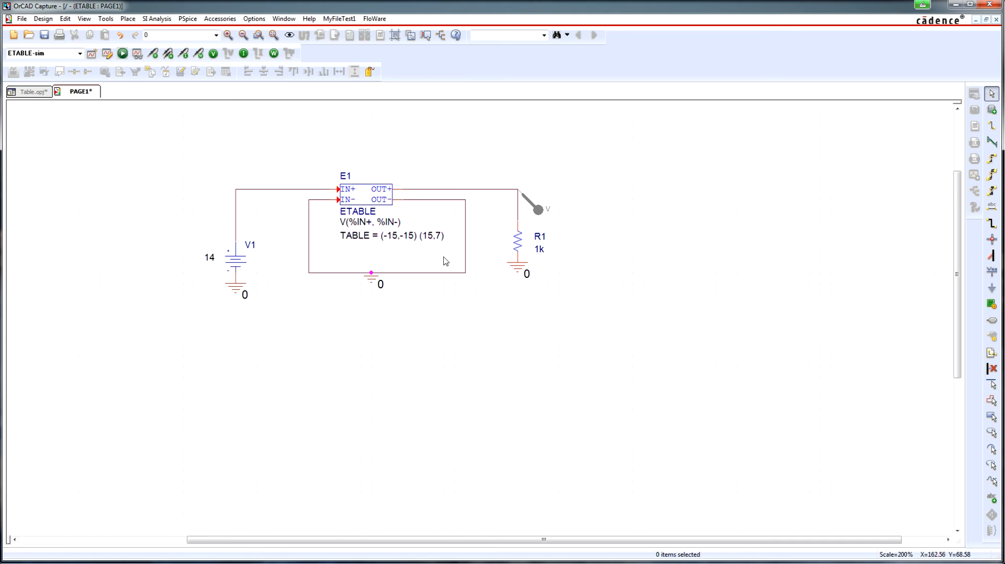
left_click(365, 200)
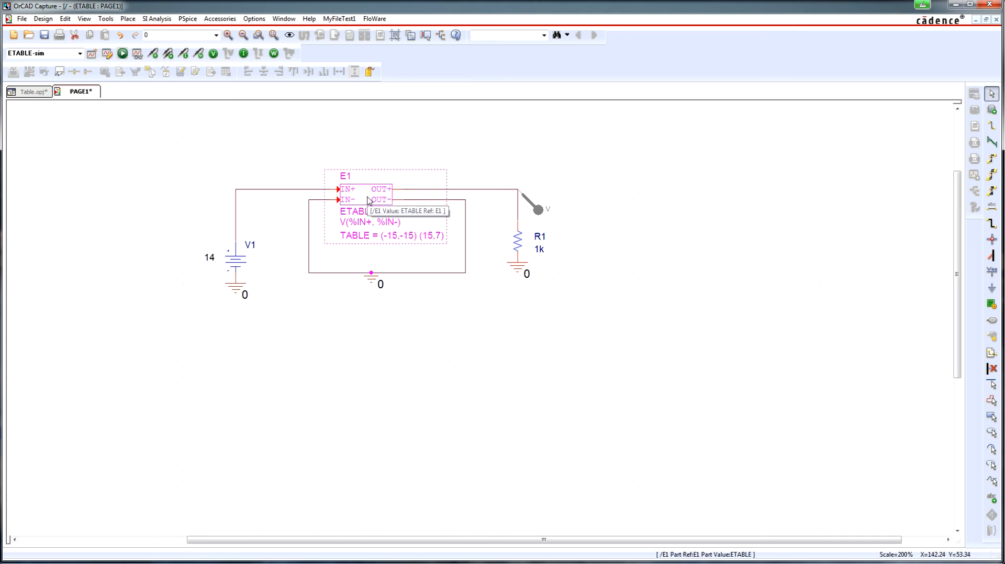
right_click(368, 199)
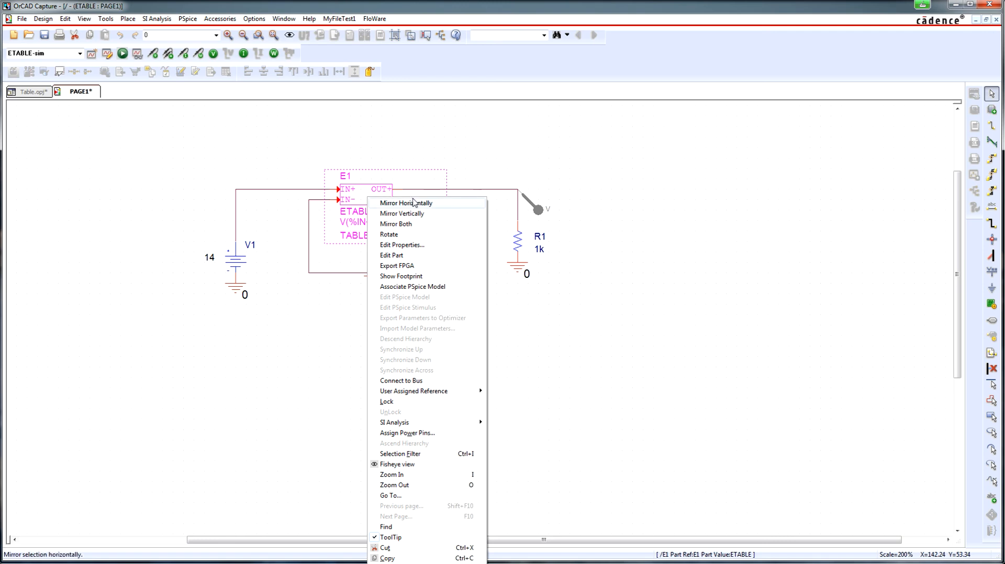
left_click(423, 244)
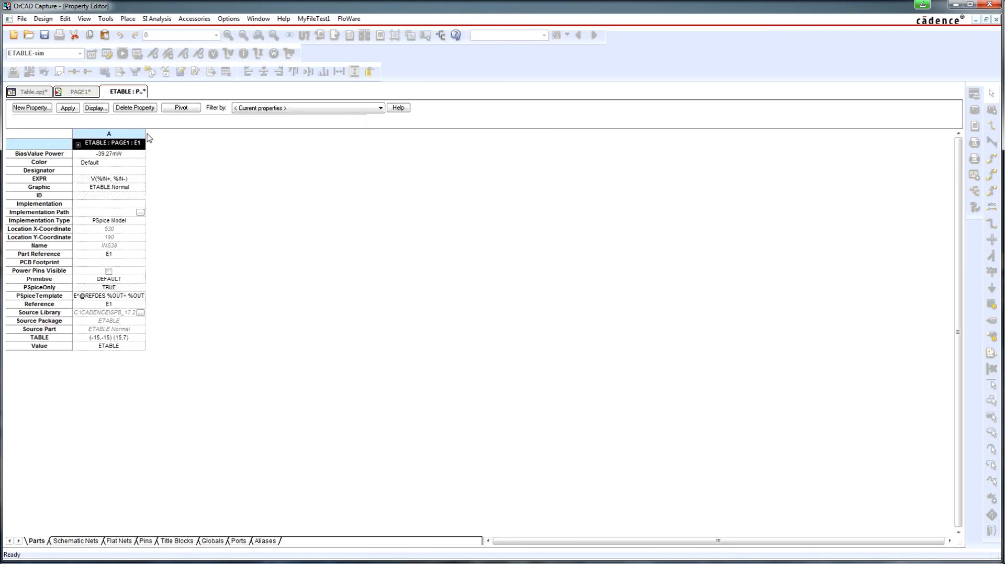
left_click_drag(147, 139, 235, 137)
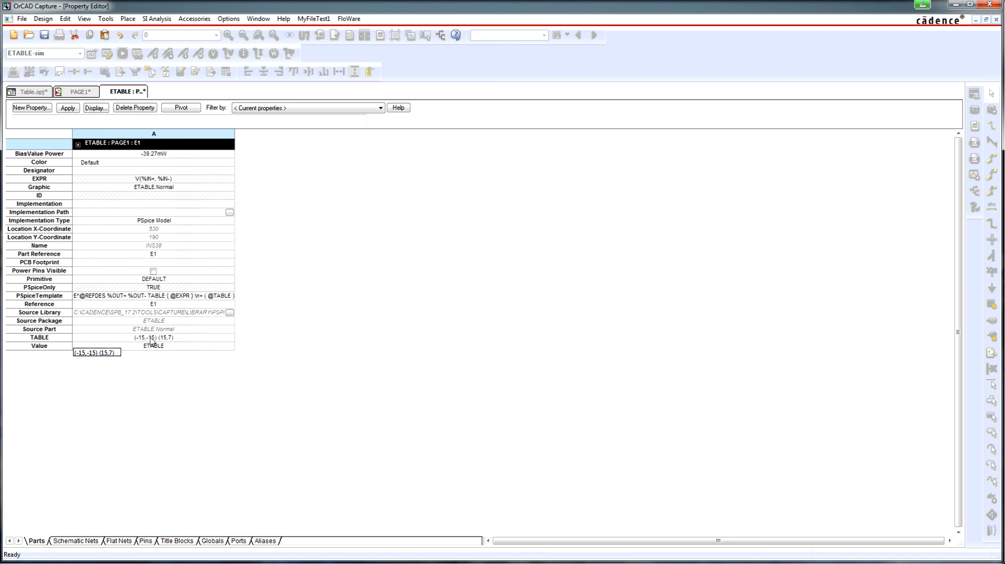
right_click(139, 93)
left_click(172, 156)
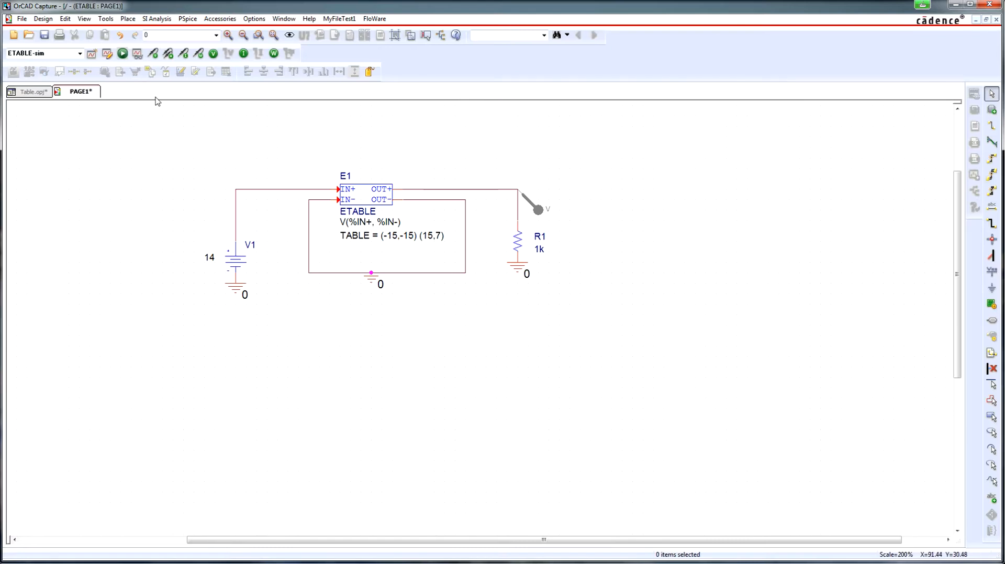
- Run the ETABLE-sim simulation and place a cursor on the V(E1:OUT+) trace at about 139 ns to read the output voltage
left_click(122, 53)
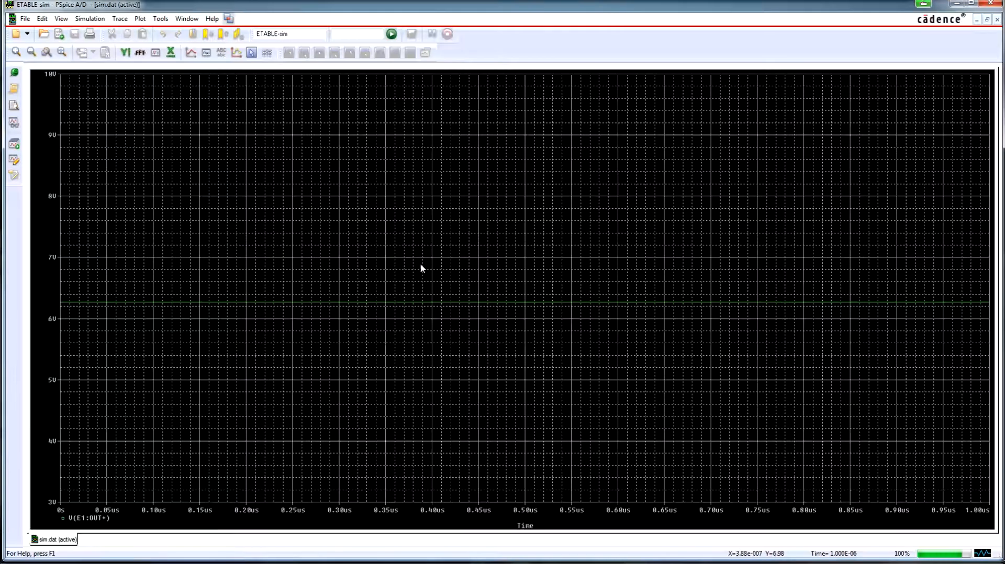
left_click(252, 52)
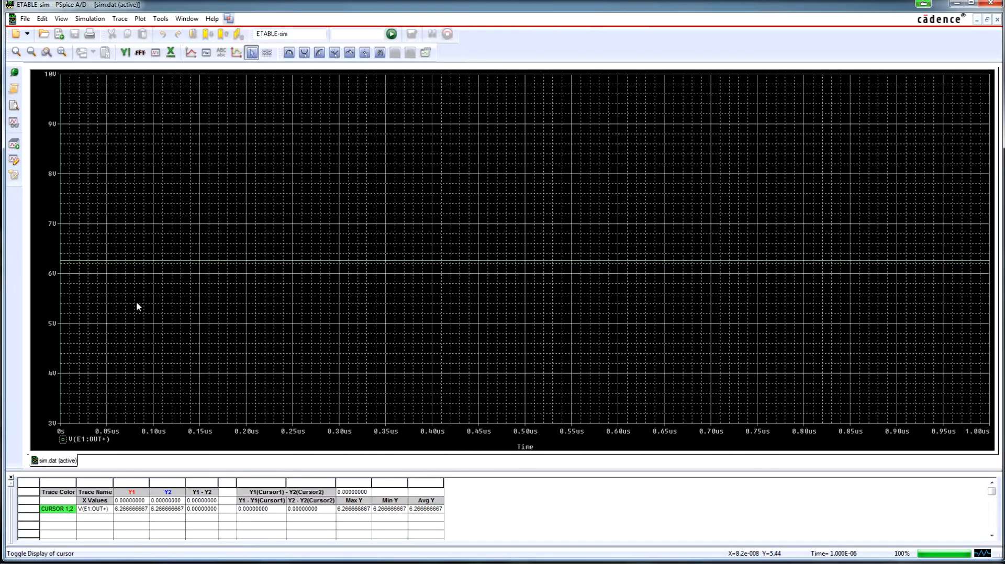
left_click(167, 299)
left_click_drag(171, 289, 190, 284)
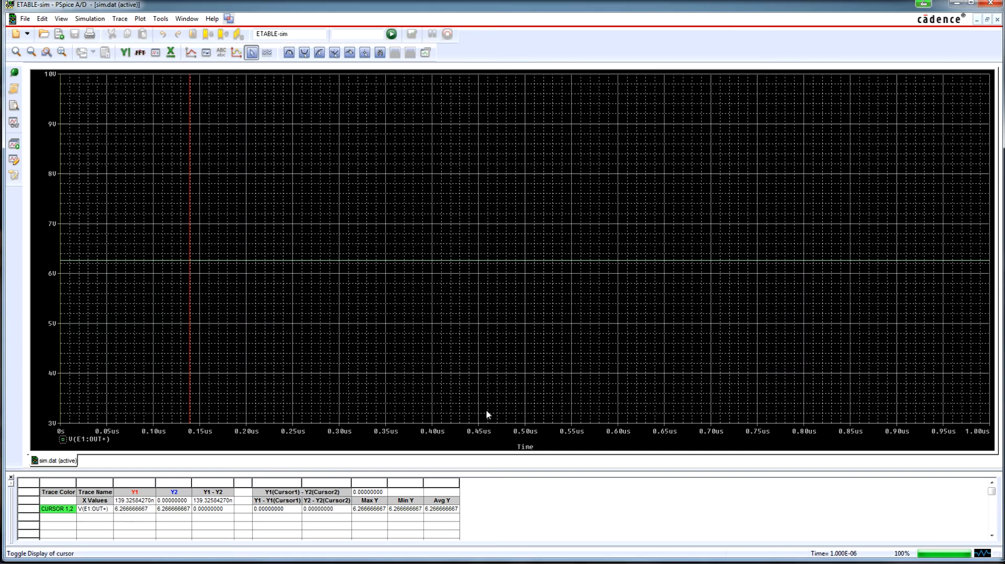
left_click(958, 4)
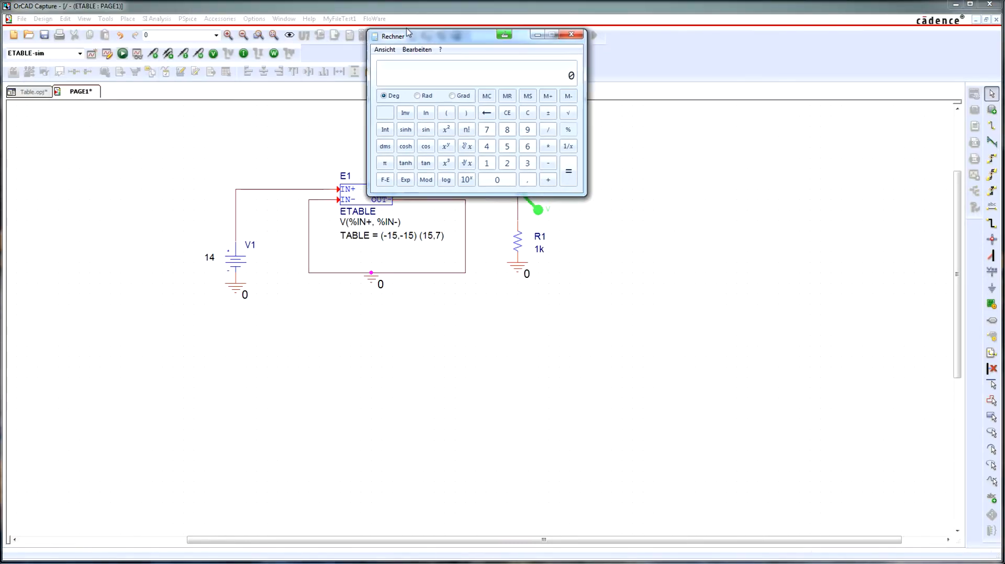
- In the Windows calculator, divide 22 by 30 and subtract 7 from the quotient to check the interpolated output voltage
left_click_drag(391, 35, 423, 11)
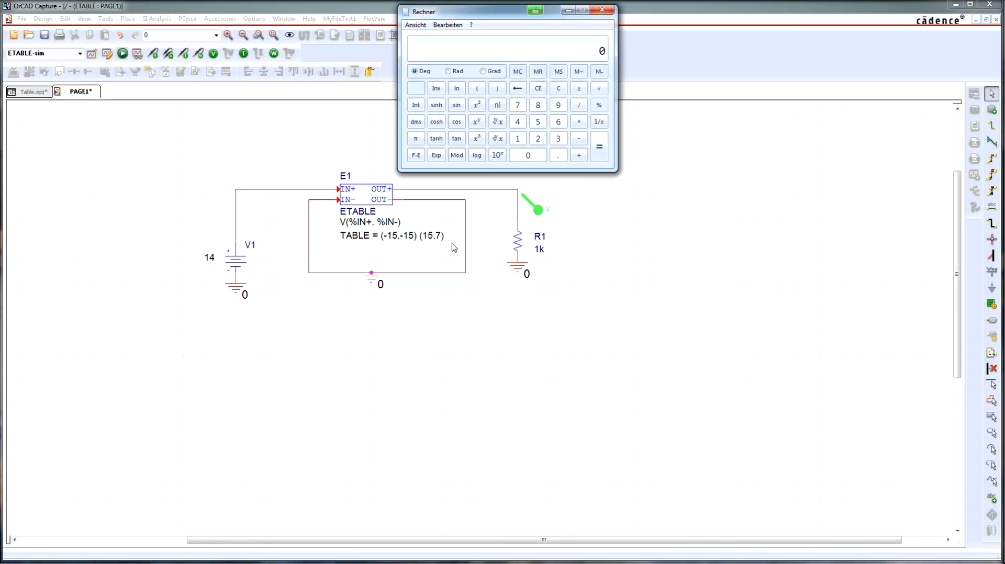
double_click(539, 139)
left_click(579, 105)
left_click(558, 139)
left_click(528, 156)
left_click(599, 147)
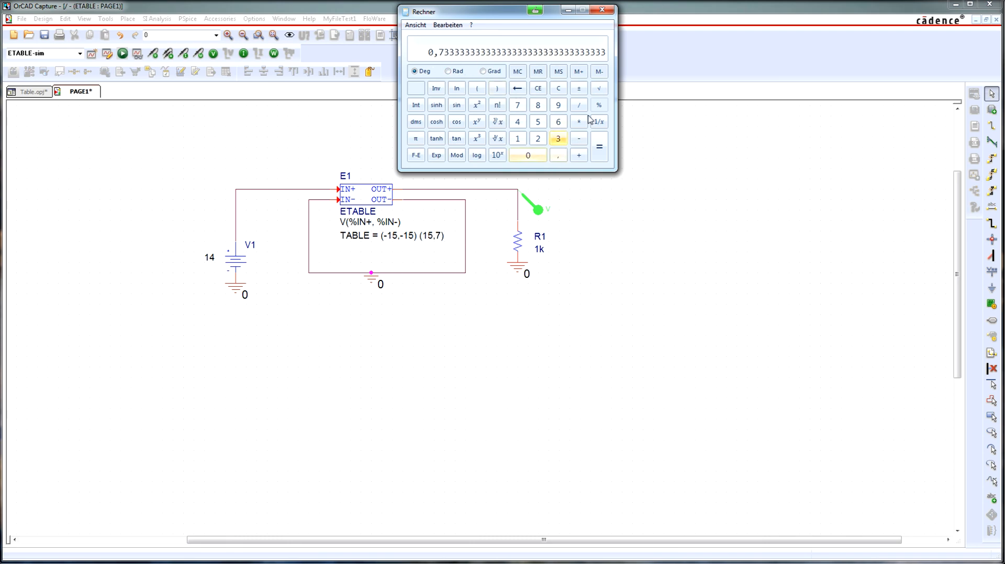
left_click(579, 140)
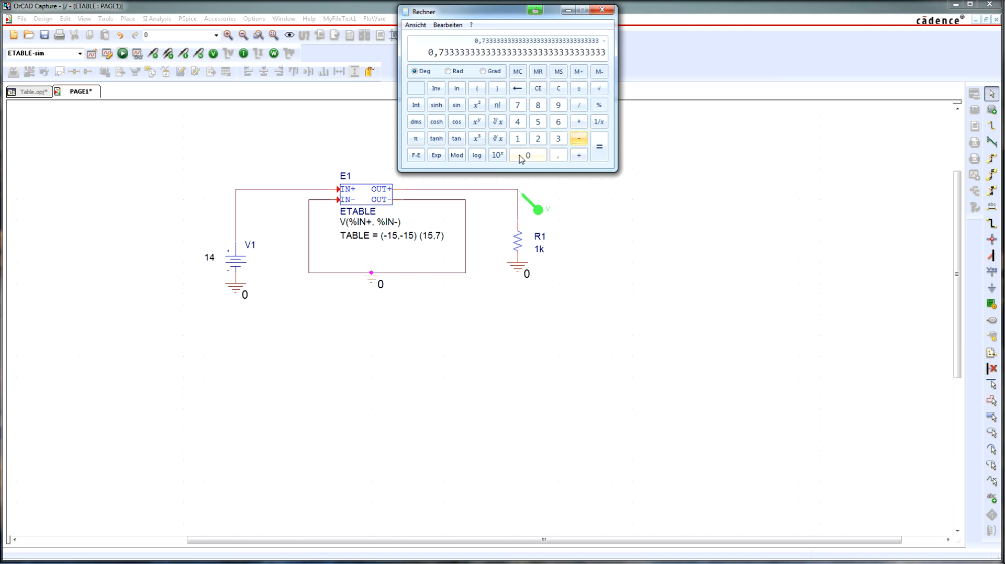
left_click(518, 105)
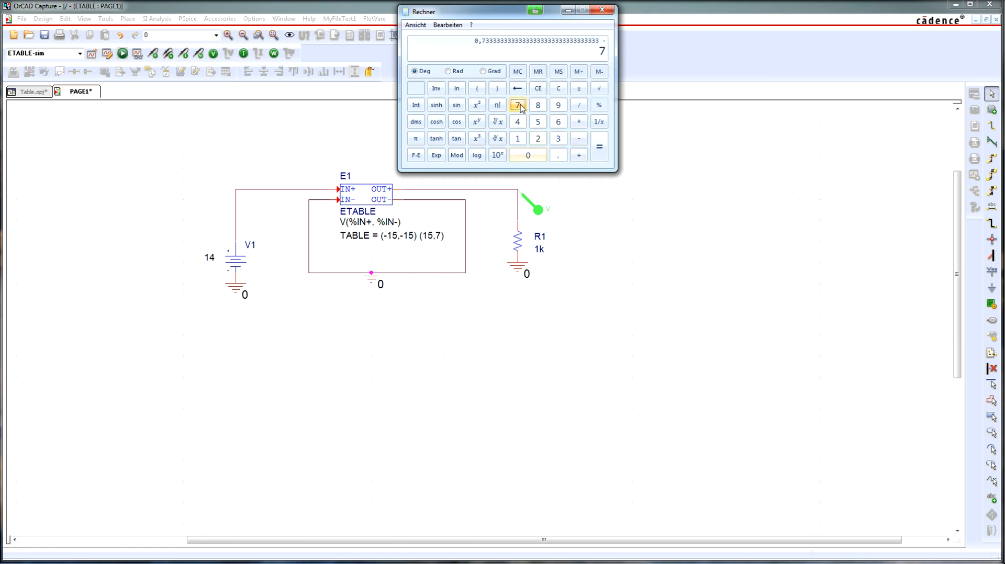
left_click(599, 146)
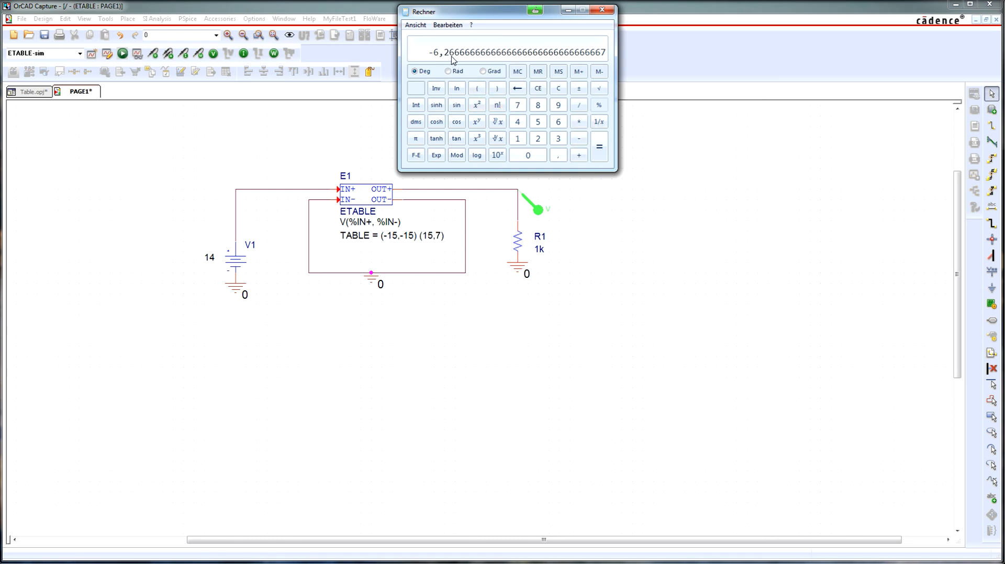
left_click(568, 10)
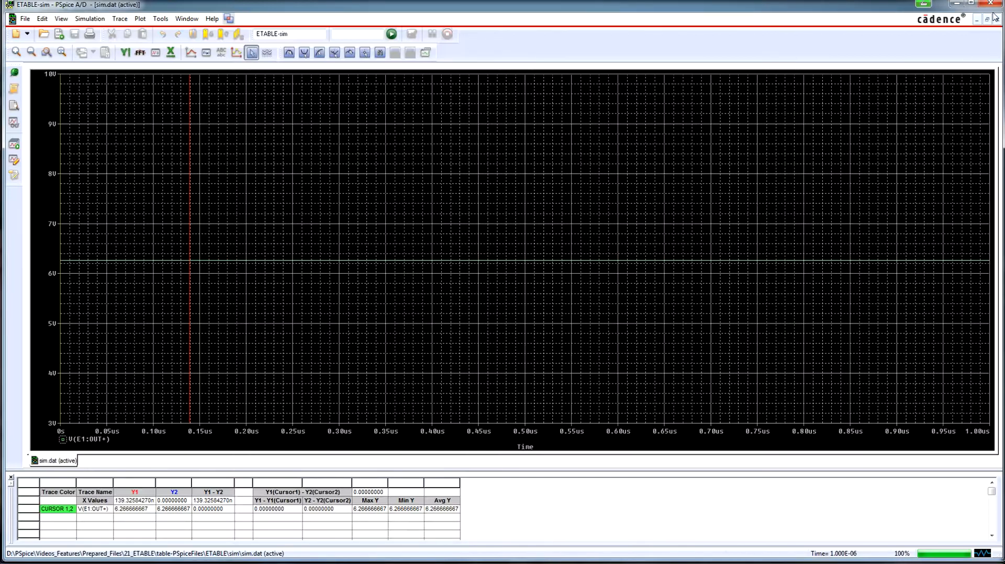
- Set the DC value of source V1 to 16 in the OrCAD Capture schematic and rerun the simulation to view the output
left_click(957, 6)
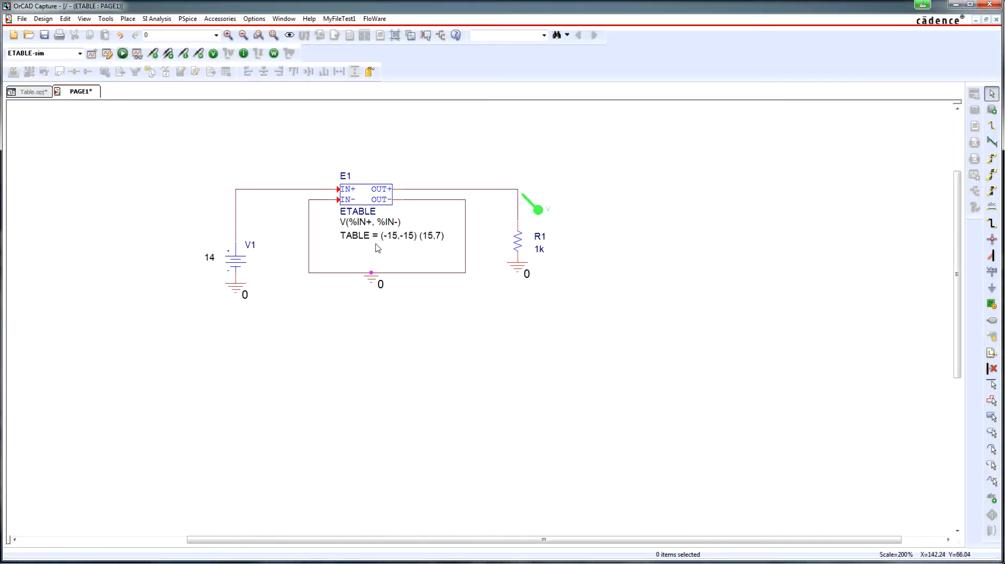
double_click(210, 258)
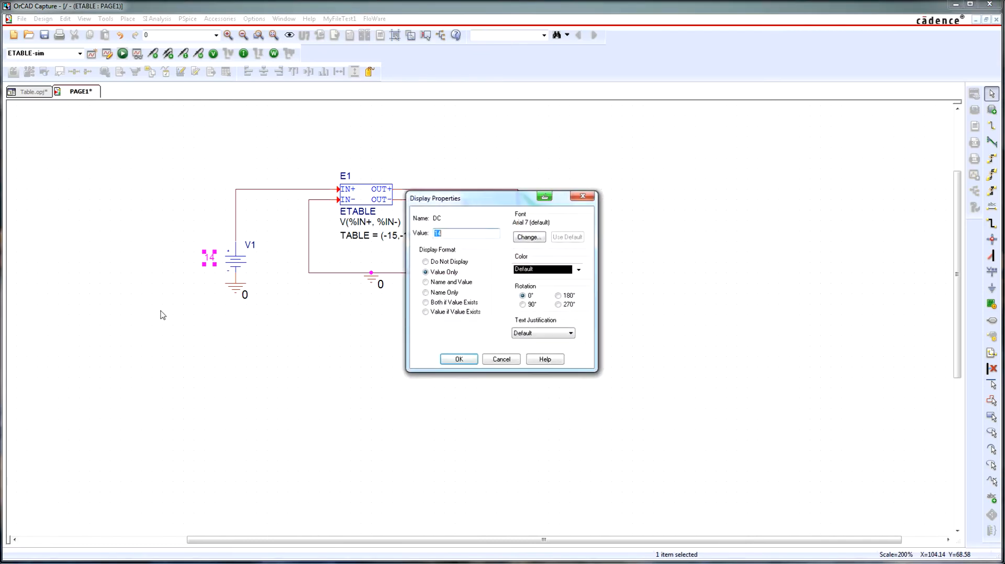
type("16")
left_click(459, 359)
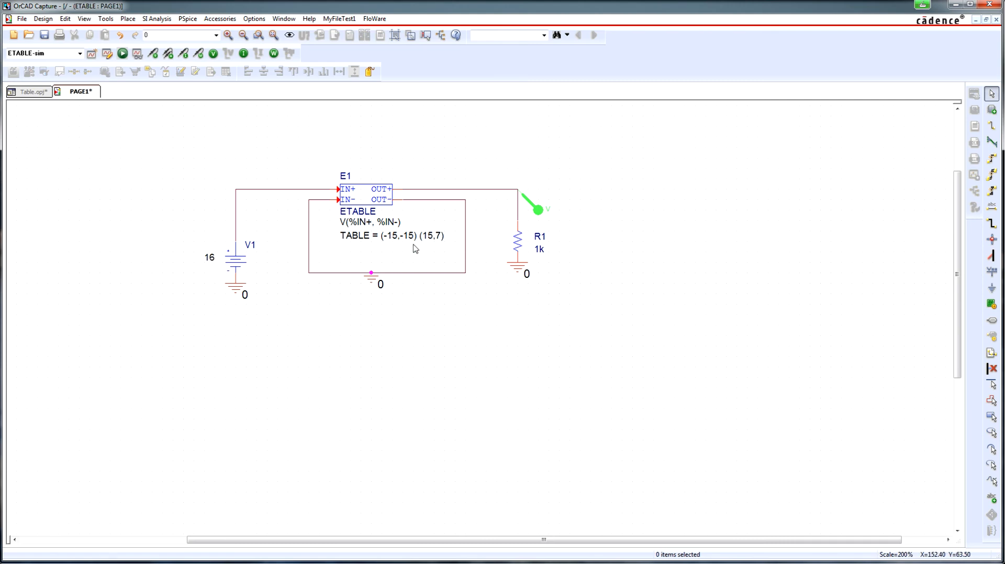
left_click(123, 54)
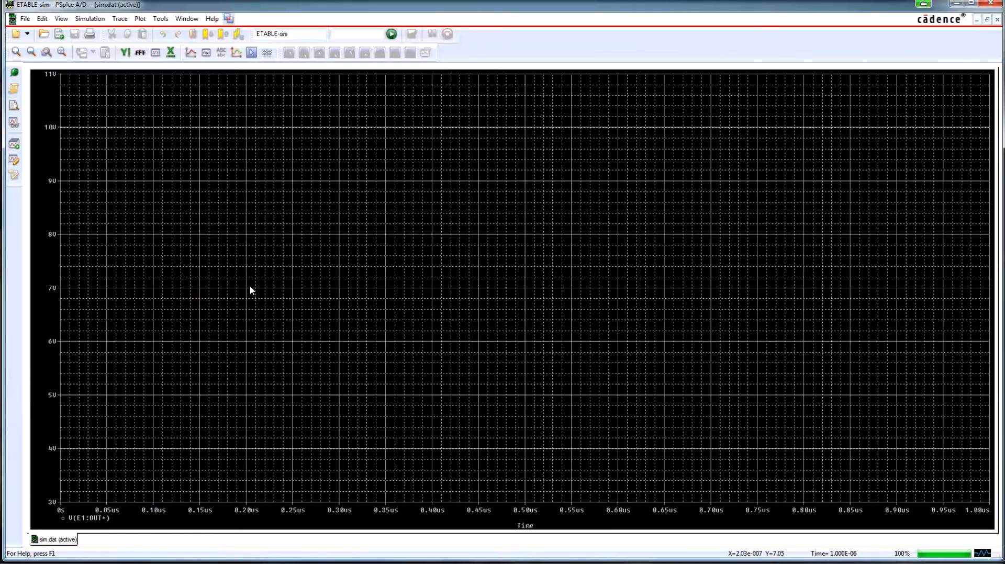
left_click(956, 3)
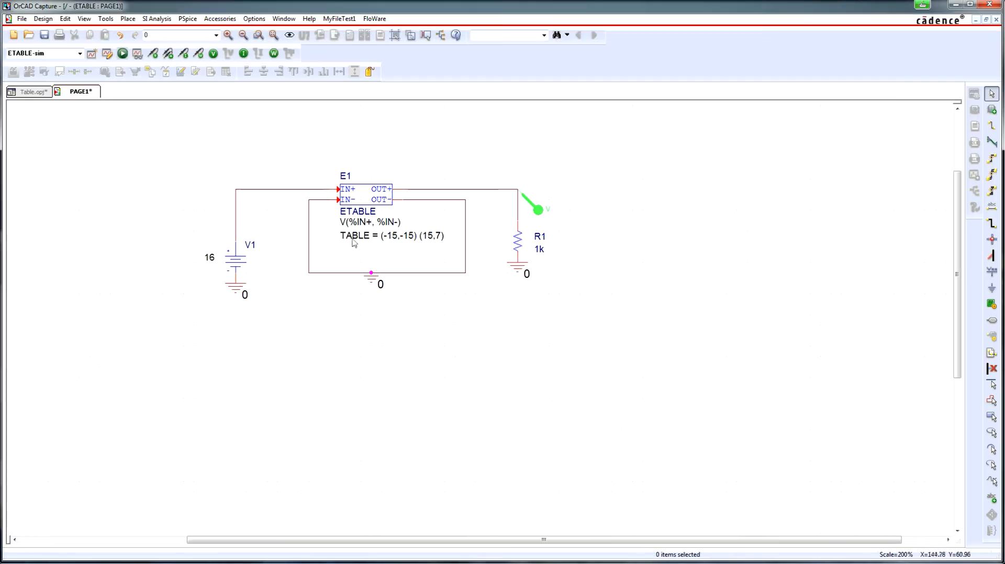
- Set the DC value of source V1 to -17 and rerun the simulation to view the output
double_click(210, 257)
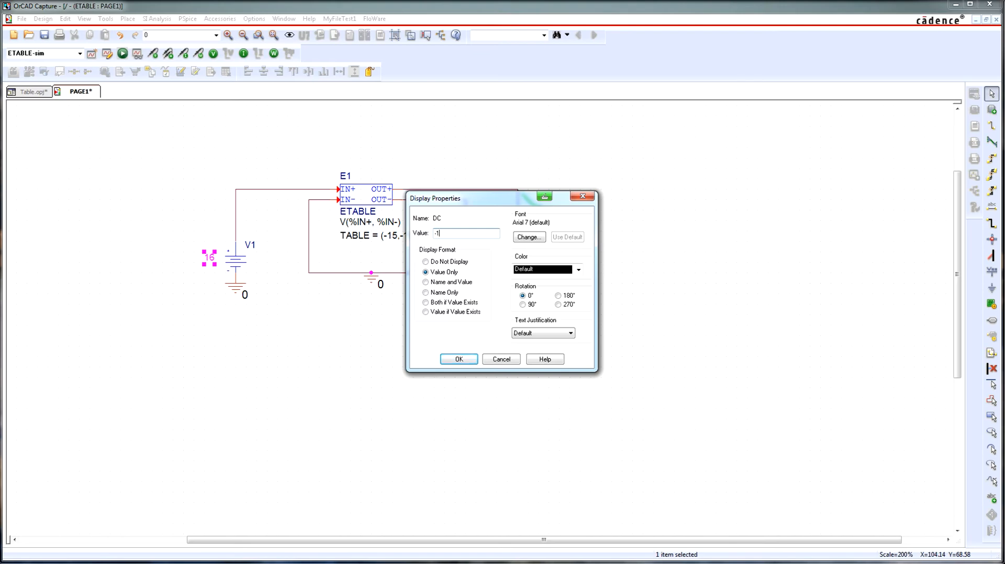
key("Return")
left_click(262, 226)
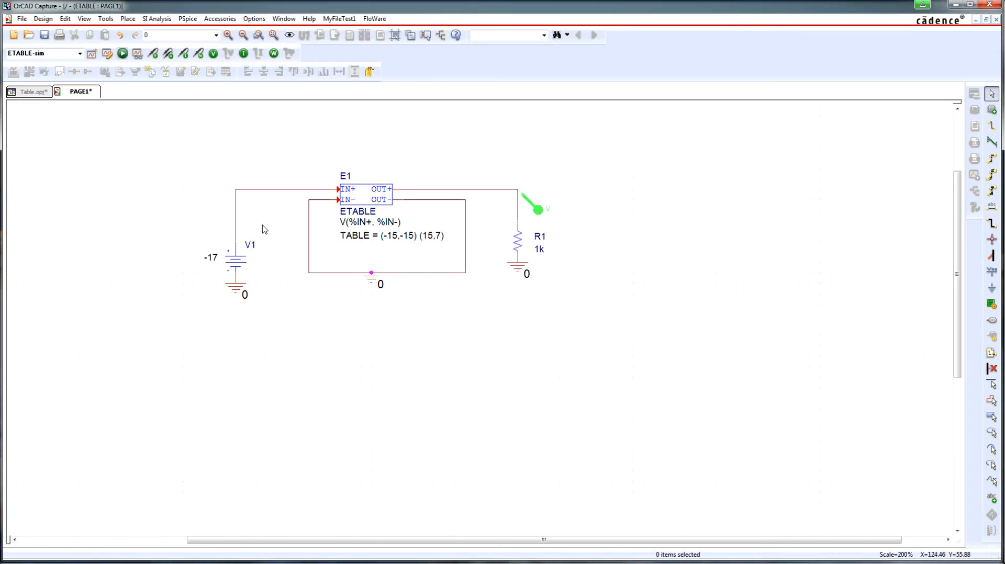
left_click(122, 53)
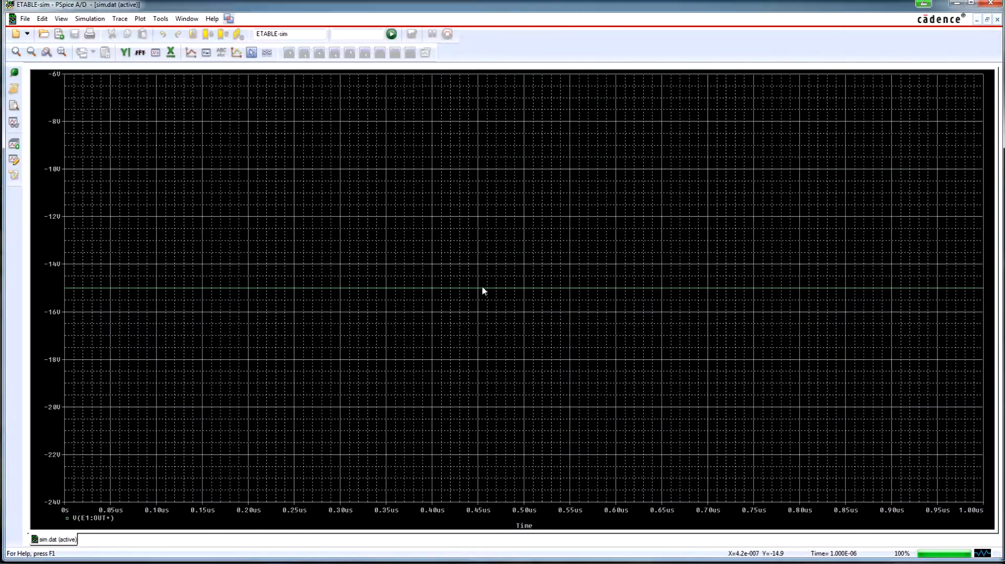
left_click(957, 3)
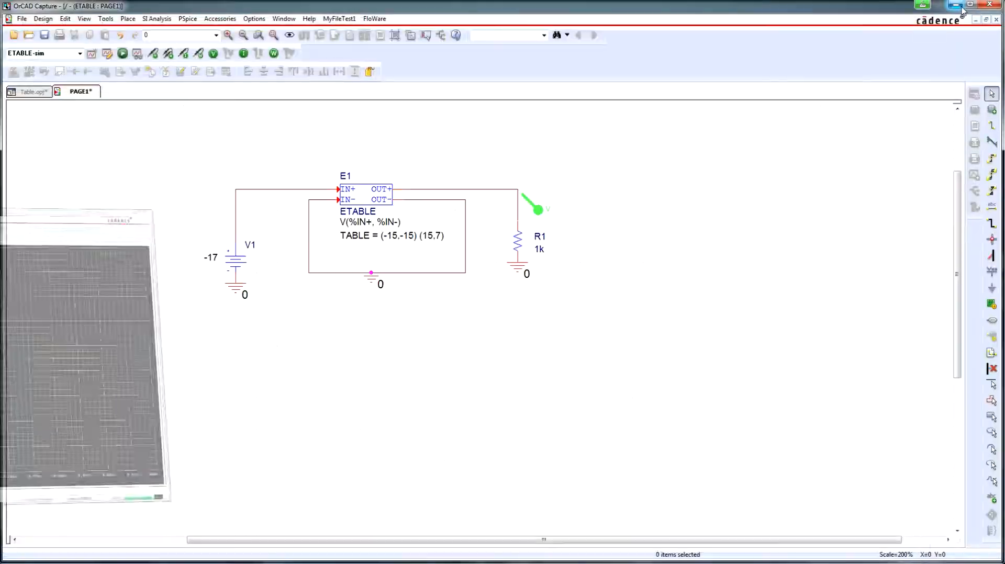